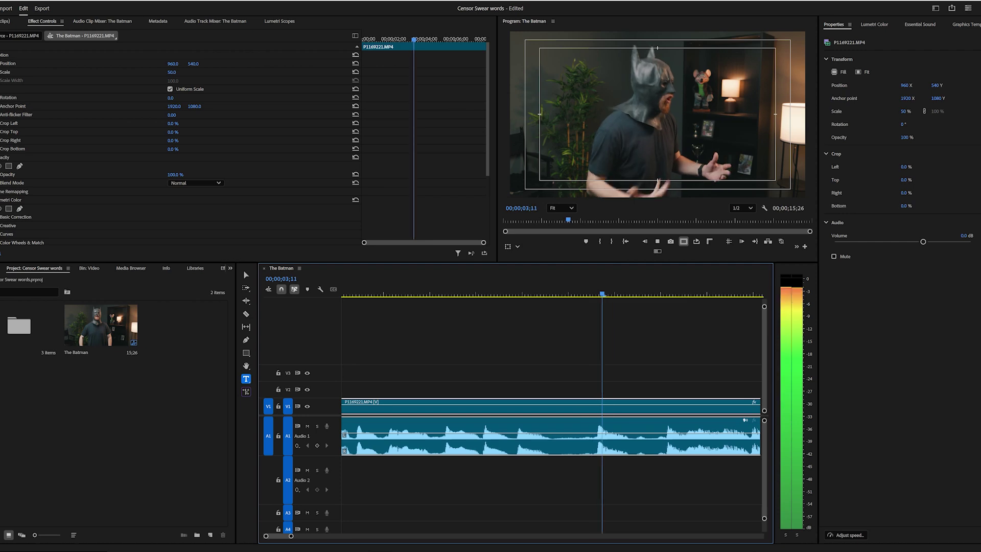
# Stop playback, place the playhead just before the swear word at 00;00;03;03, and create a Bars and Tone item in the project.
pyautogui.press('space')
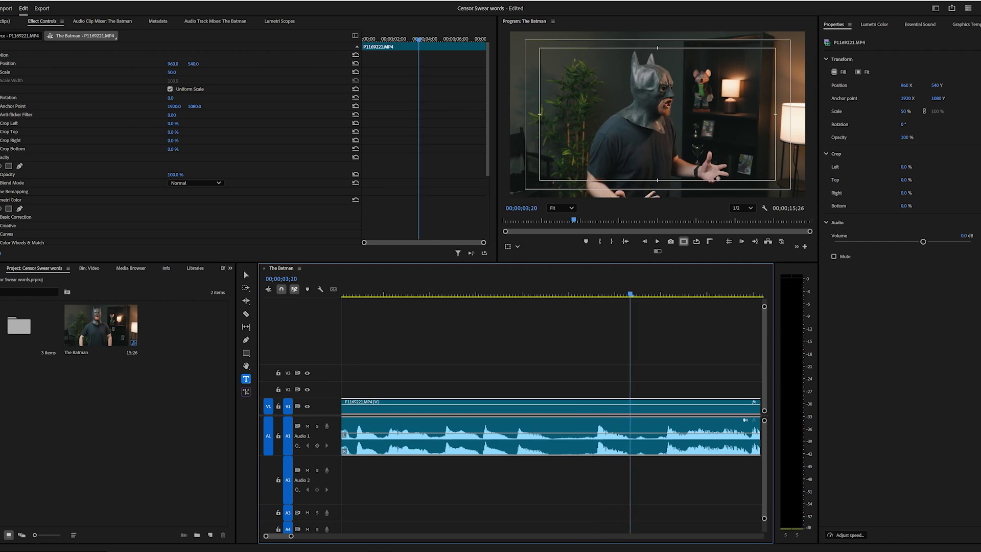
pyautogui.click(579, 287)
pyautogui.click(154, 429)
pyautogui.rightClick(213, 370)
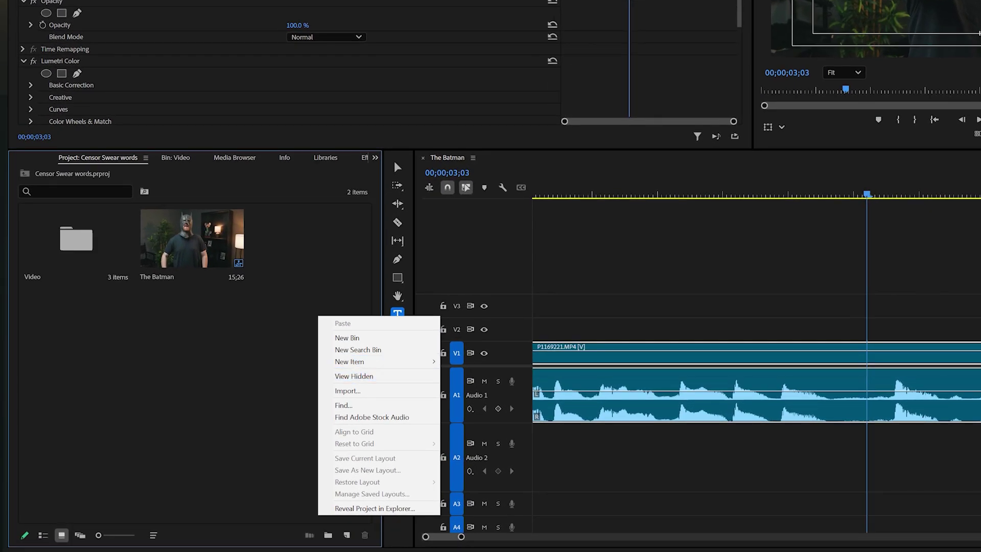
pyautogui.moveTo(242, 405)
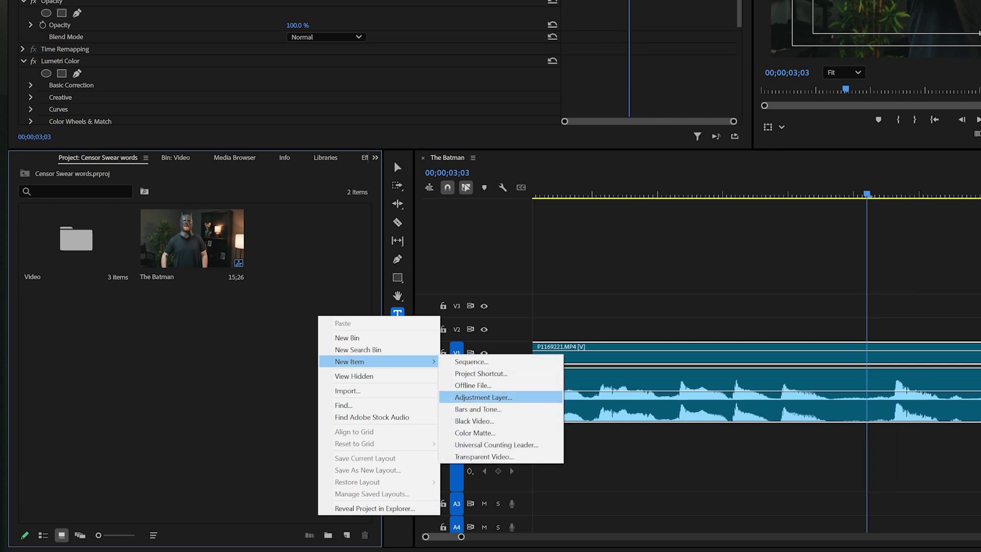
pyautogui.click(478, 408)
pyautogui.press('Return')
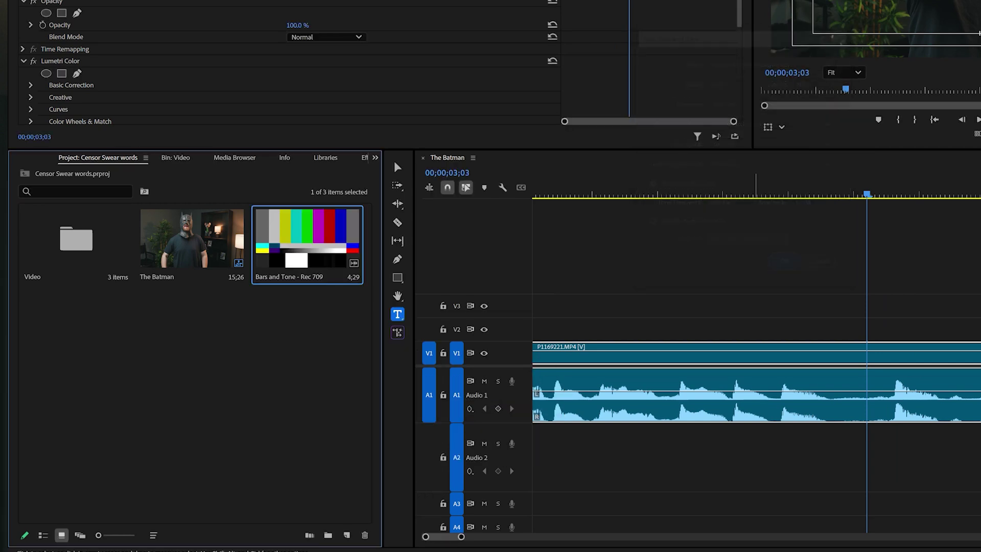
# Place the Bars and Tone item on V1 and Audio 1 in the empty space after the last clip.
pyautogui.click(715, 251)
pyautogui.press('-')
pyautogui.press('-')
pyautogui.press('-')
pyautogui.press('-')
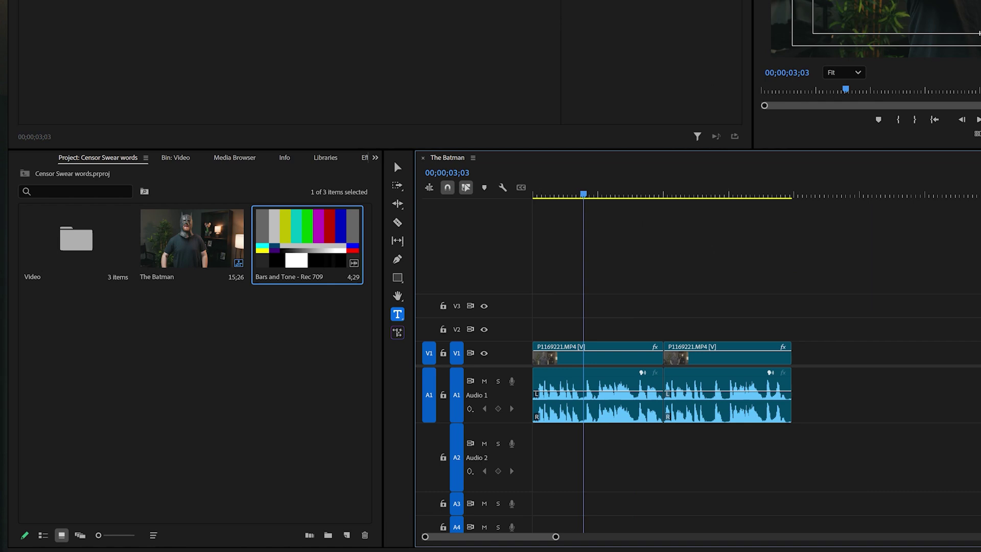
pyautogui.moveTo(307, 245); pyautogui.dragTo(842, 355)
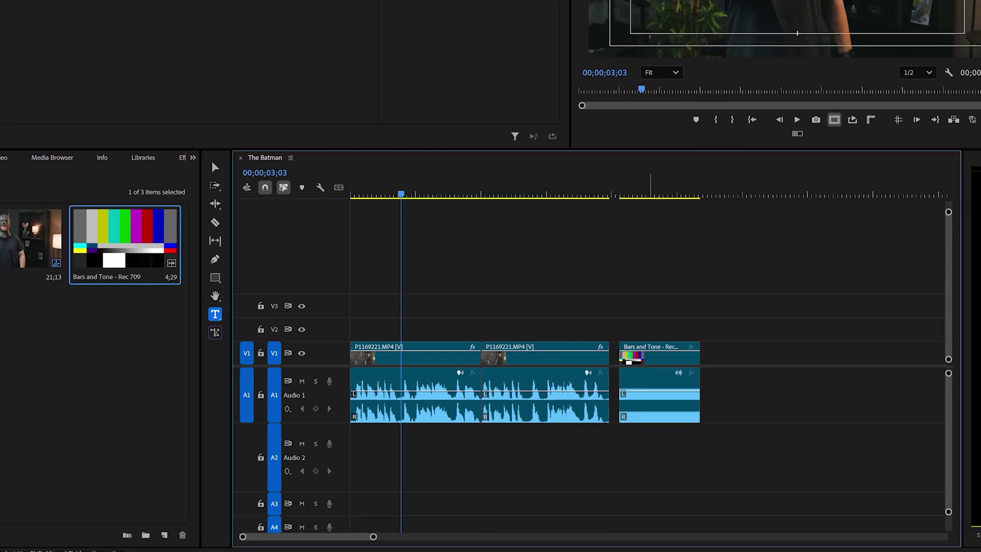
# Unlink the Bars and Tone clip and delete its video part, keeping the tone audio on Audio 2 beneath the dialogue.
pyautogui.rightClick(648, 354)
pyautogui.click(660, 152)
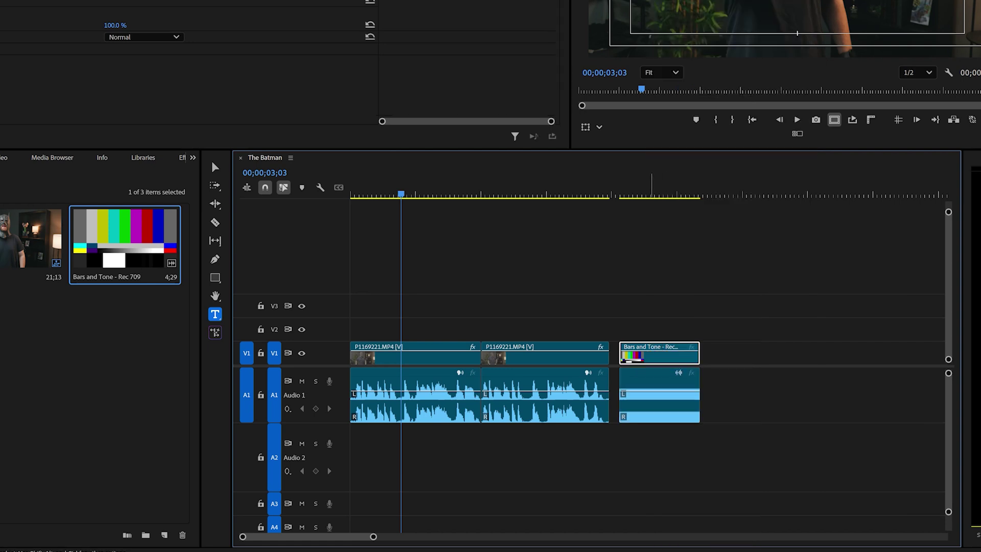
pyautogui.press('Delete')
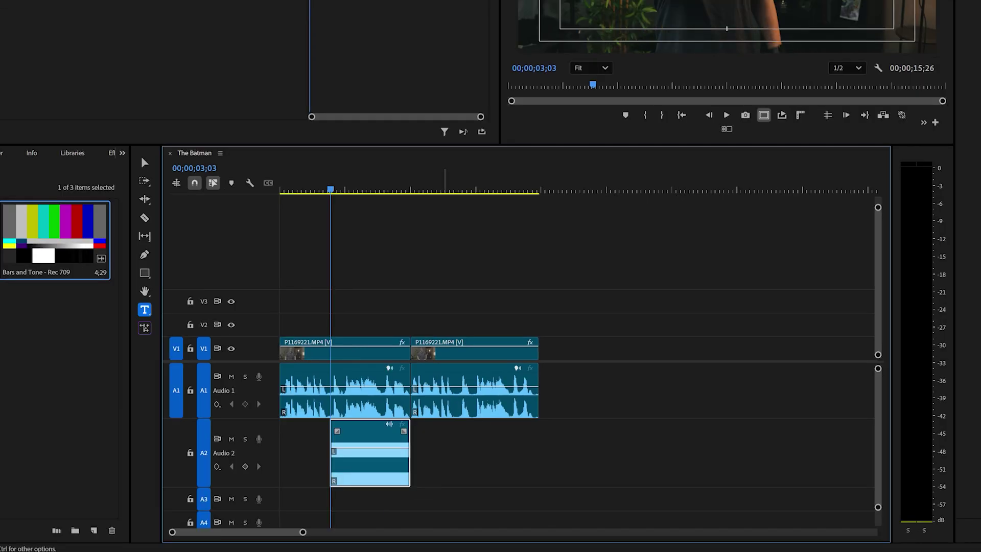
# Trim both ends of the tone to cover the swear word and overwrite the dialogue on Audio 1 with it.
pyautogui.press('=')
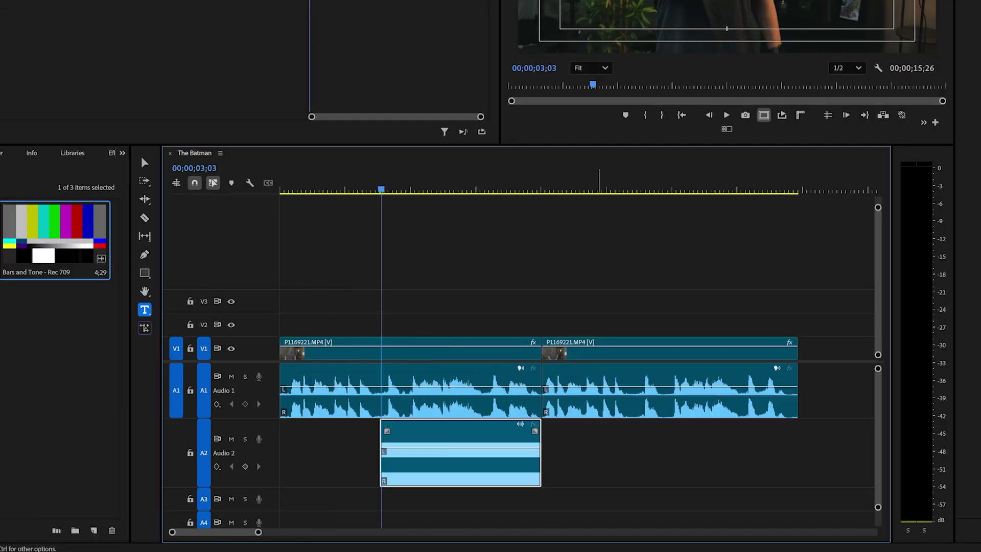
pyautogui.press('=')
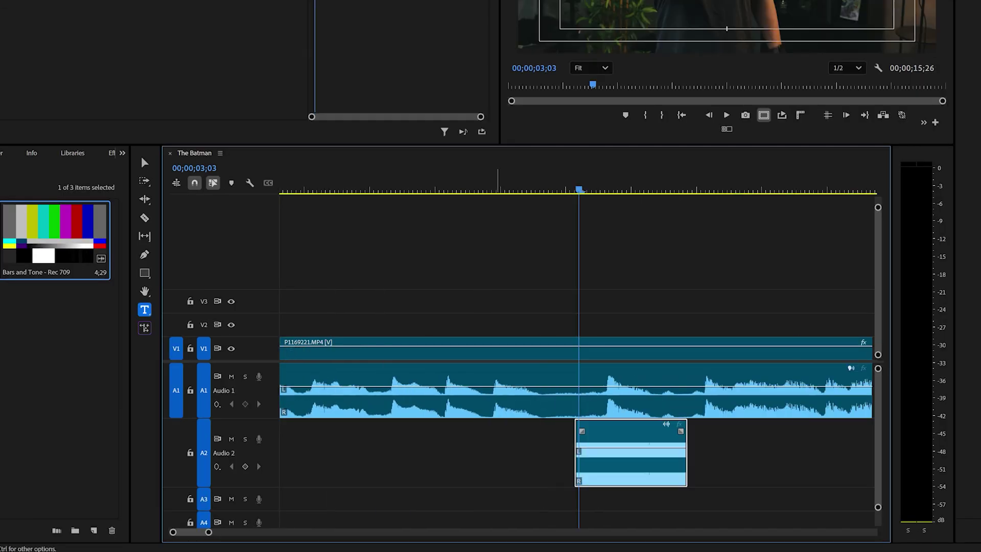
pyautogui.moveTo(571, 453); pyautogui.dragTo(615, 453)
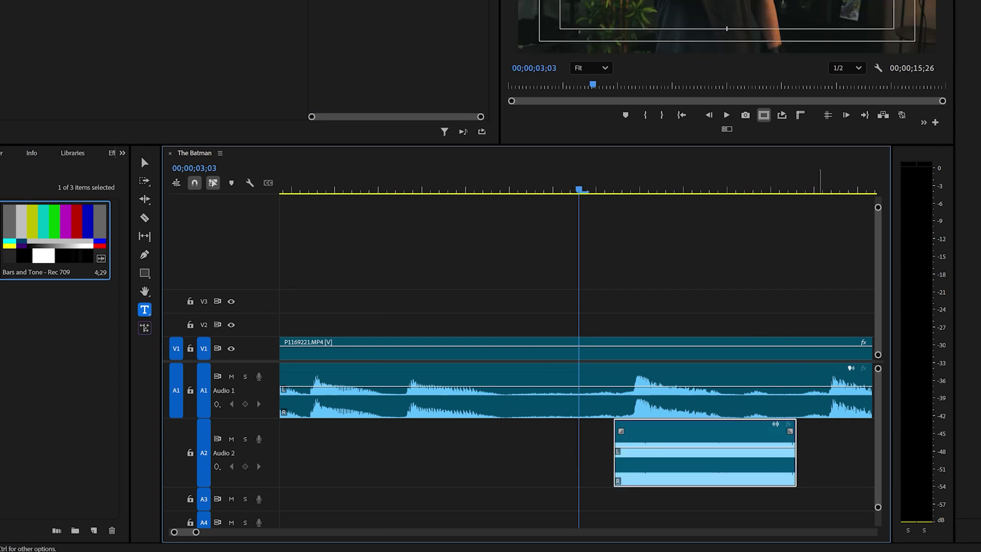
pyautogui.moveTo(796, 455); pyautogui.dragTo(788, 454)
pyautogui.moveTo(729, 455); pyautogui.dragTo(725, 396)
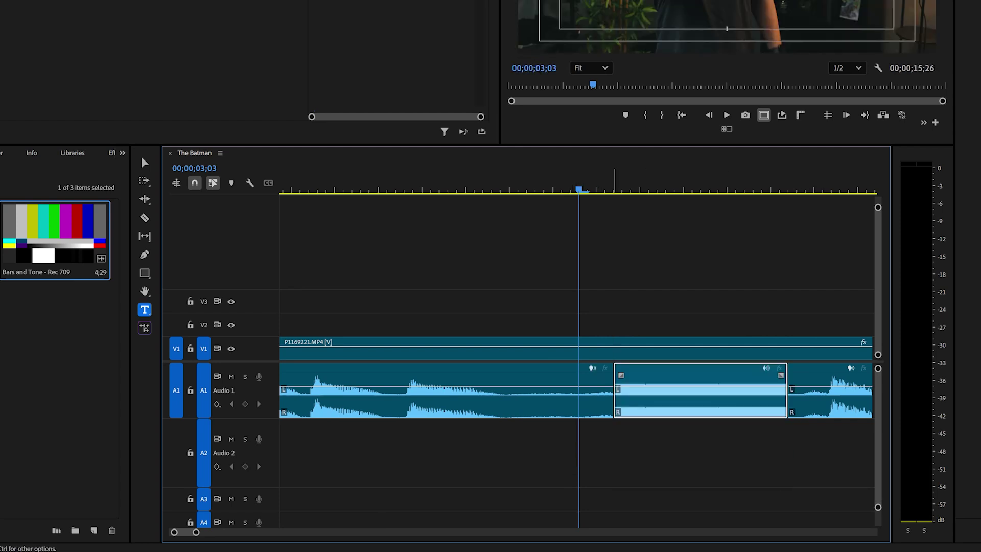
# Lower the tone clip's volume on Audio 1 and play back the bleeped section.
pyautogui.click(518, 185)
pyautogui.moveTo(656, 387); pyautogui.dragTo(656, 395)
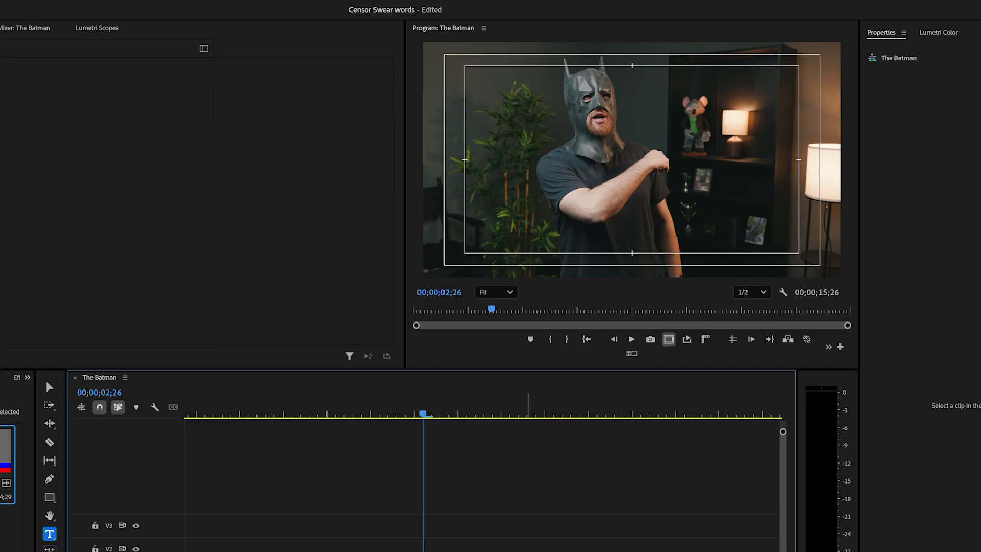
pyautogui.press('space')
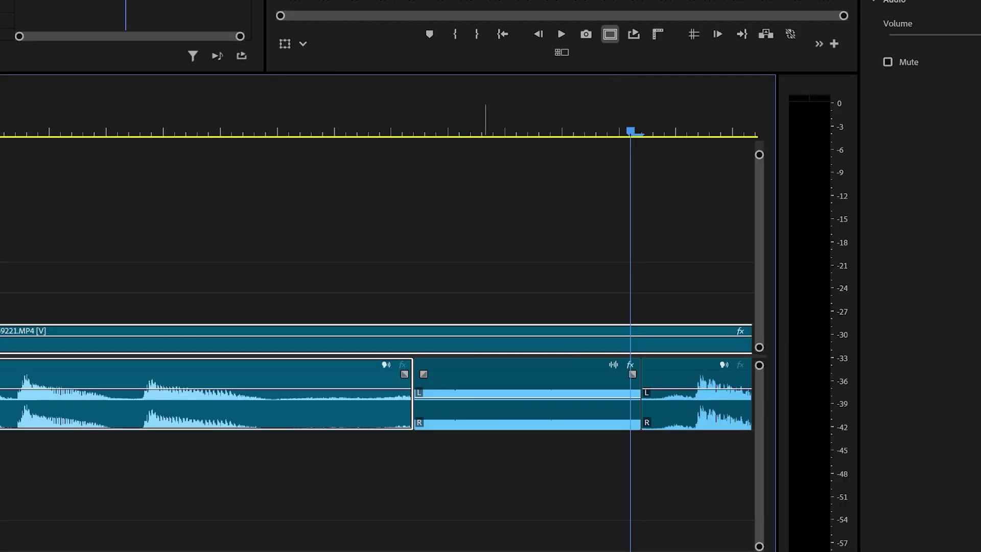
pyautogui.press('-')
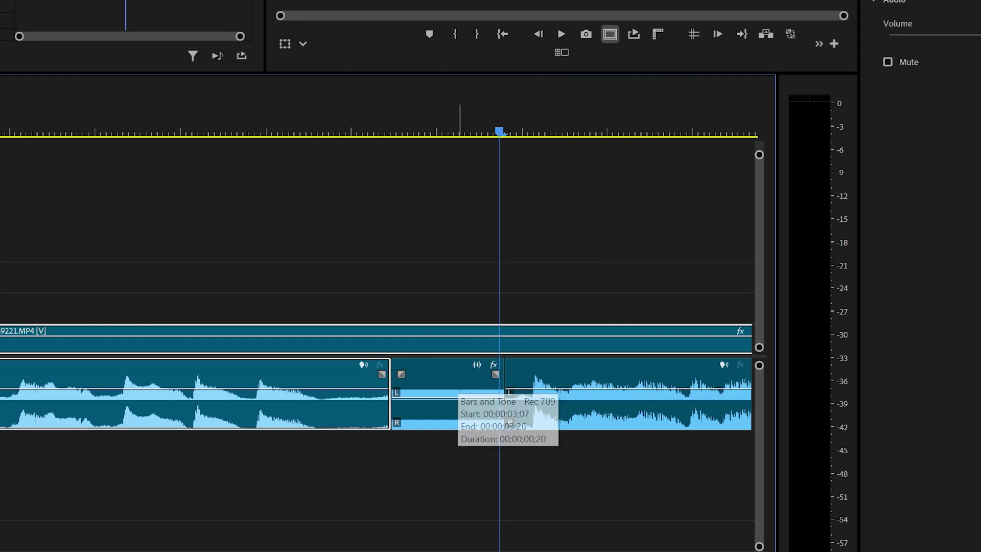
pyautogui.moveTo(404, 122); pyautogui.dragTo(374, 123)
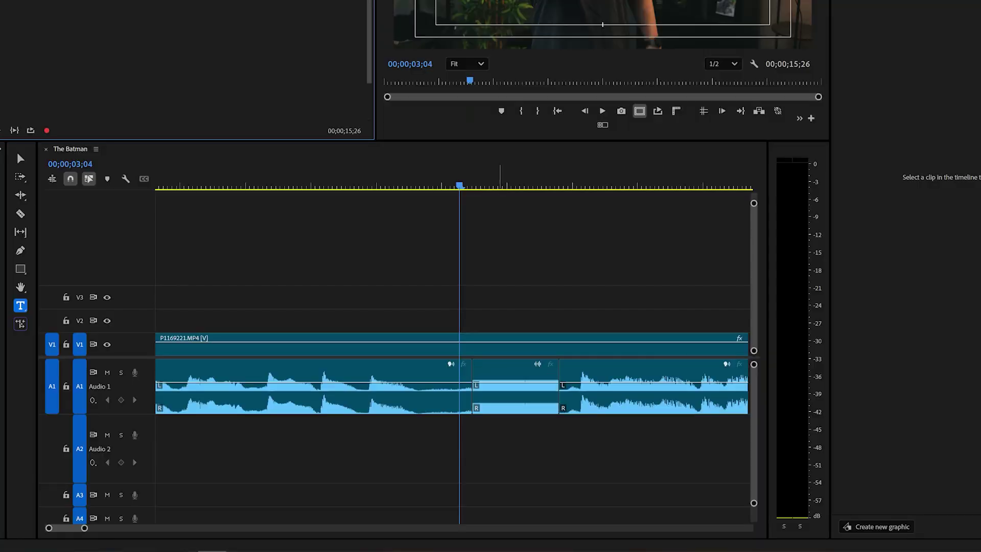
# Add volume keyframes around the swear word in the Audio 1 dialogue and pull the level between them down to silence.
pyautogui.moveTo(465, 178); pyautogui.dragTo(479, 179)
pyautogui.press('=')
pyautogui.press('=')
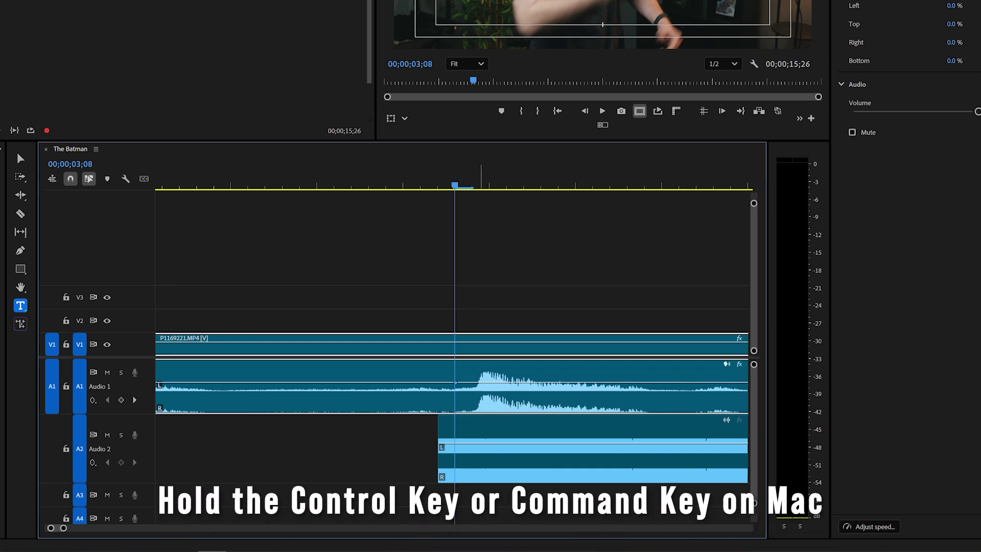
pyautogui.keyDown('ctrl'); pyautogui.click(650, 382); pyautogui.keyUp('ctrl')
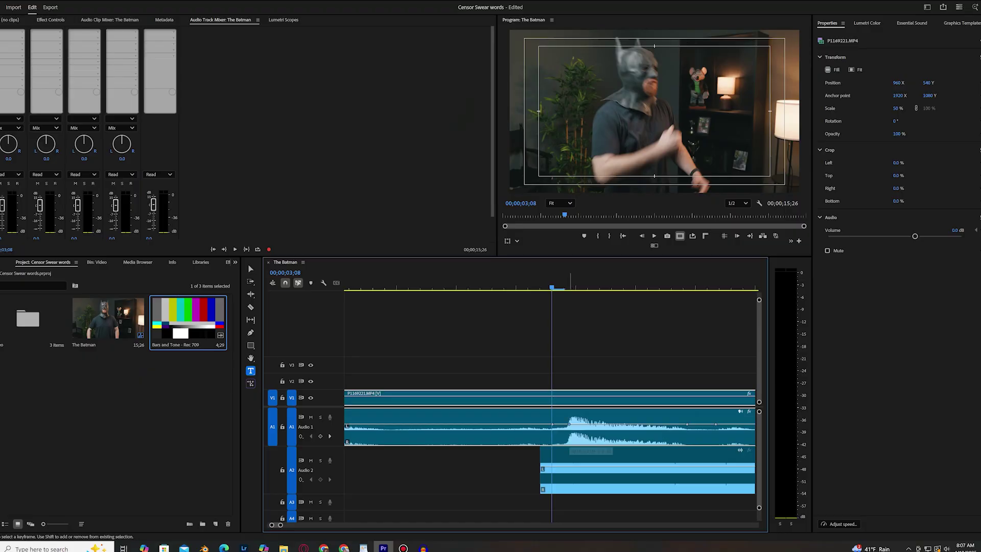
pyautogui.moveTo(569, 424); pyautogui.dragTo(564, 442)
pyautogui.moveTo(687, 424); pyautogui.dragTo(690, 442)
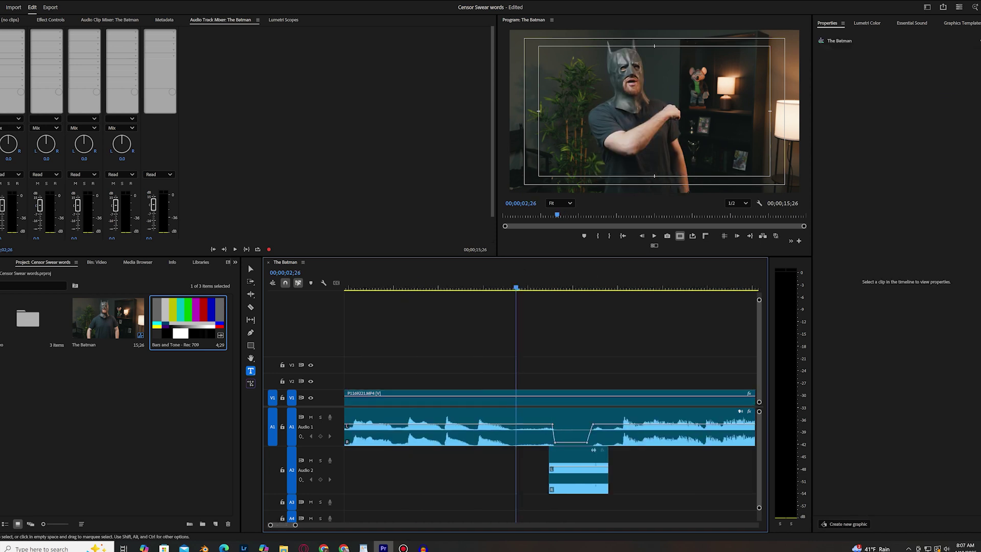
# Shorten the end of the Audio 2 tone to match the silenced dialogue and play back the result.
pyautogui.press('space')
pyautogui.press('space')
pyautogui.moveTo(608, 480); pyautogui.dragTo(593, 479)
pyautogui.click(535, 283)
pyautogui.press('space')
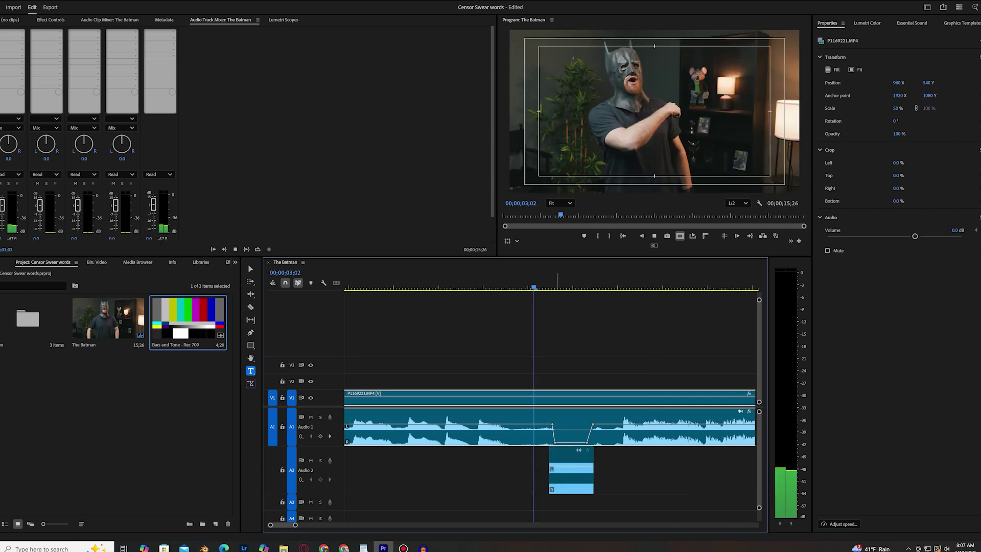
pyautogui.press('space')
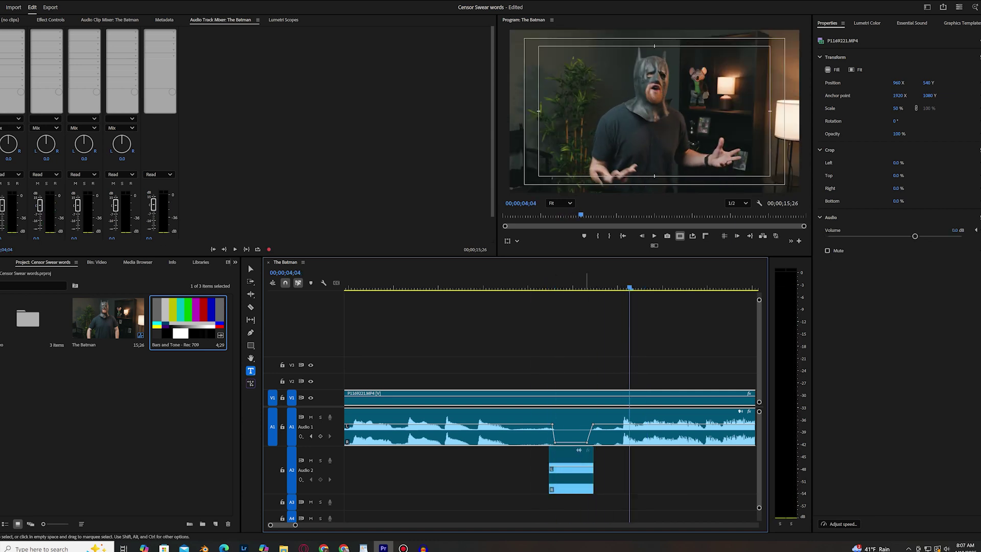
pyautogui.moveTo(568, 284); pyautogui.dragTo(546, 284)
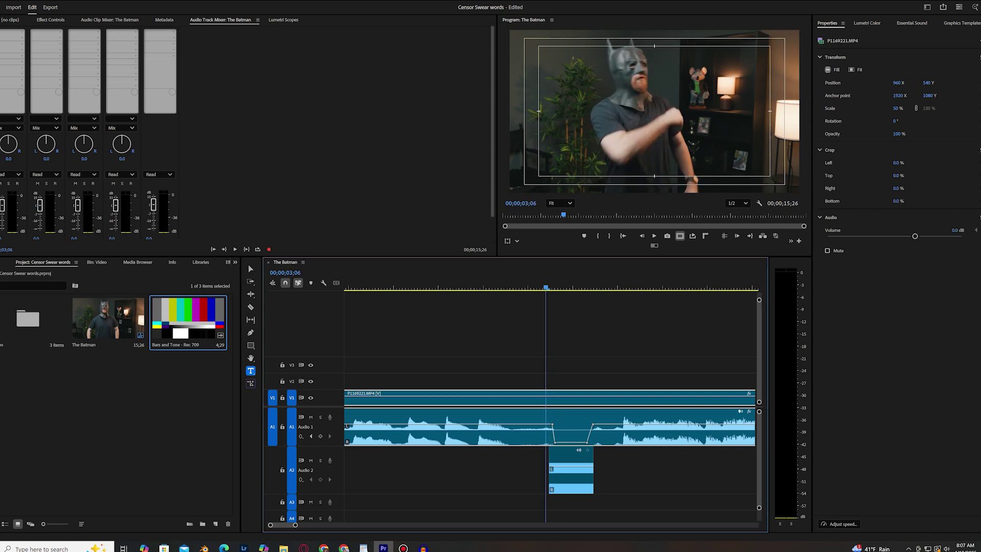
# Create a 1920 x 1080 adjustment layer at 29.97 fps in the project.
pyautogui.click(575, 333)
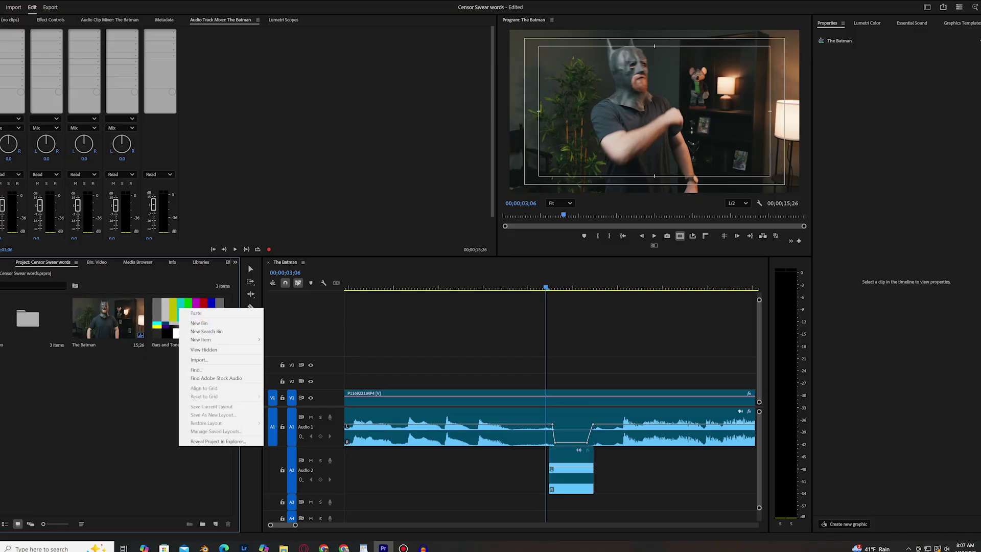
pyautogui.moveTo(215, 339)
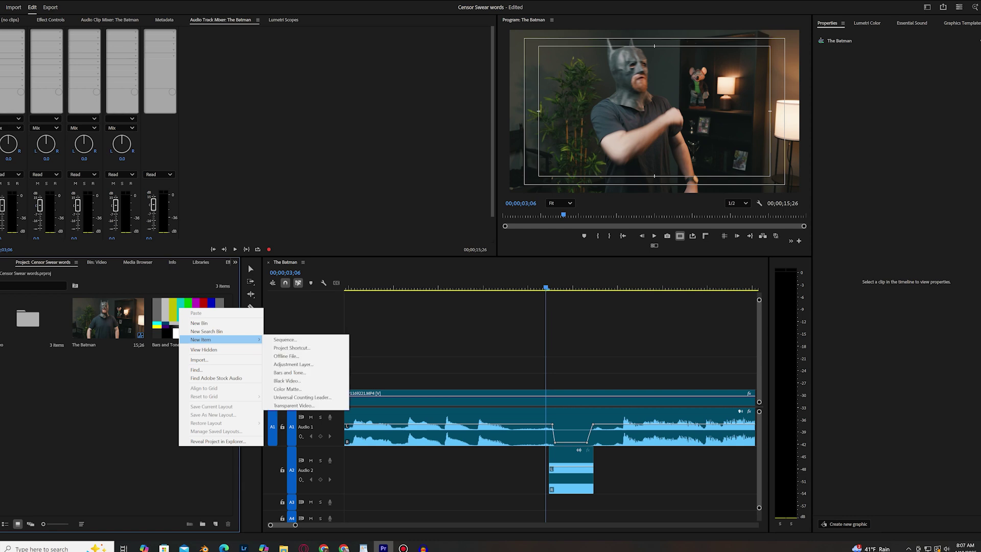
pyautogui.click(293, 364)
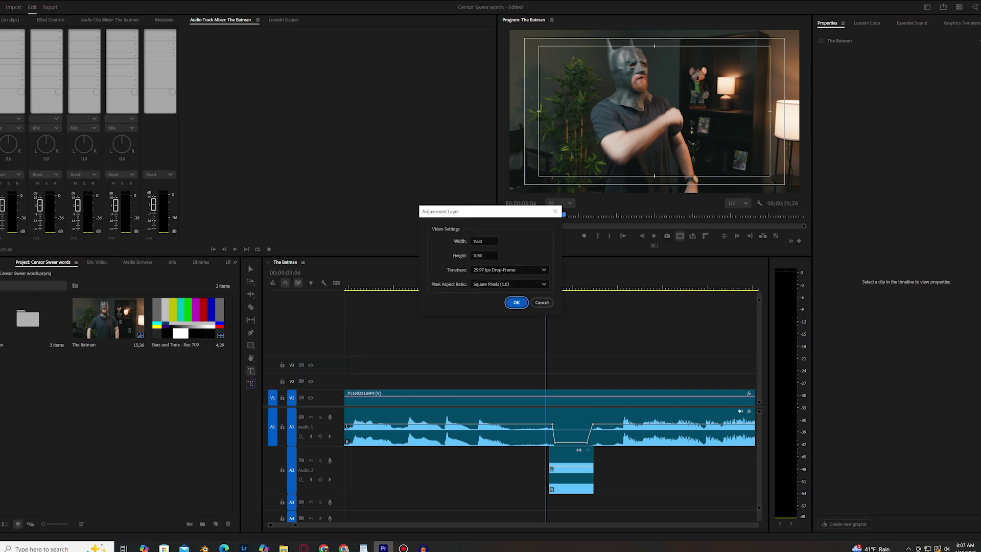
pyautogui.click(516, 302)
# Place the adjustment layer on V3 above the bleep, cut it where the tone ends and delete the excess.
pyautogui.moveTo(199, 314); pyautogui.dragTo(549, 365)
pyautogui.press('c')
pyautogui.click(595, 366)
pyautogui.press('v')
pyautogui.click(611, 366)
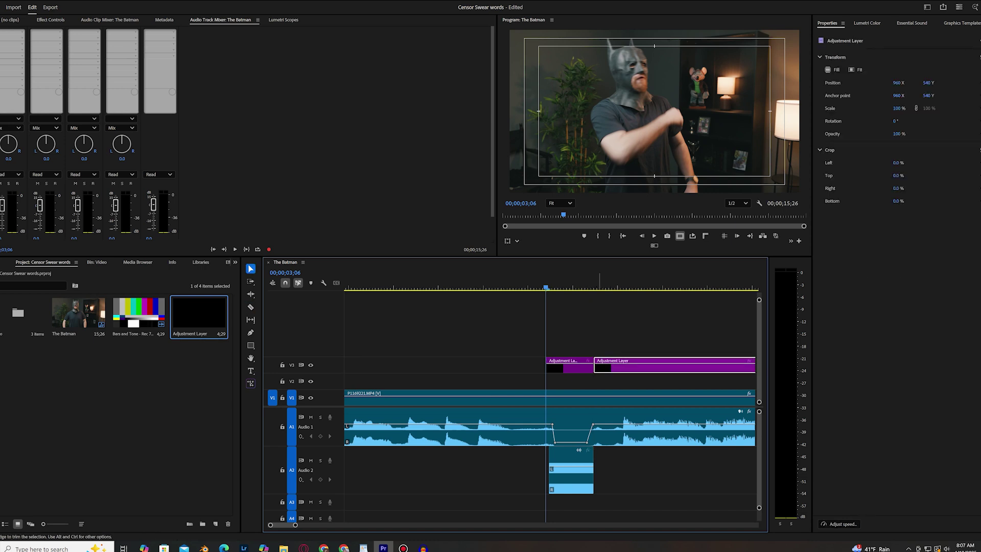
pyautogui.press('Delete')
# Find the Mosaic video effect and apply it to the adjustment layer, with the playhead at 00;00;03;12.
pyautogui.click(565, 281)
pyautogui.click(564, 399)
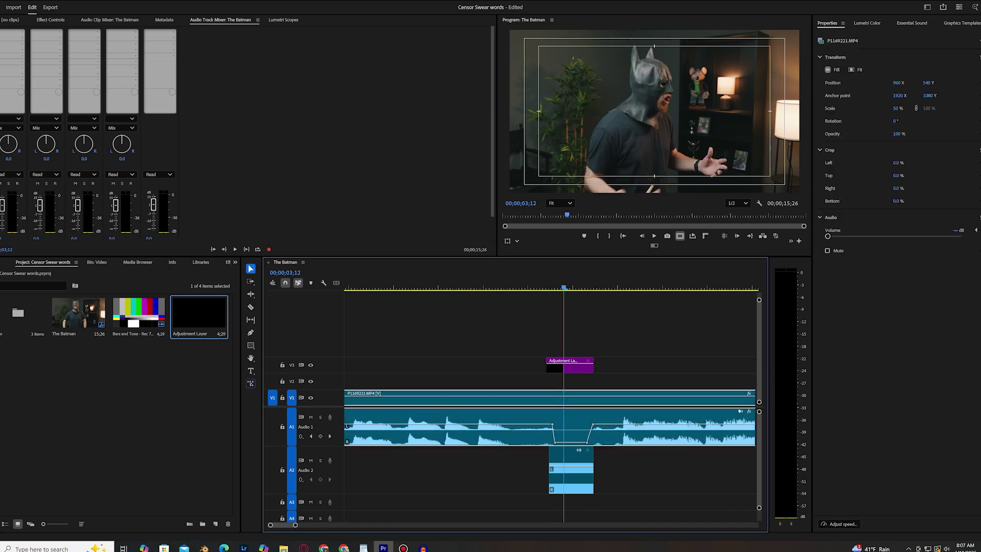
pyautogui.click(201, 262)
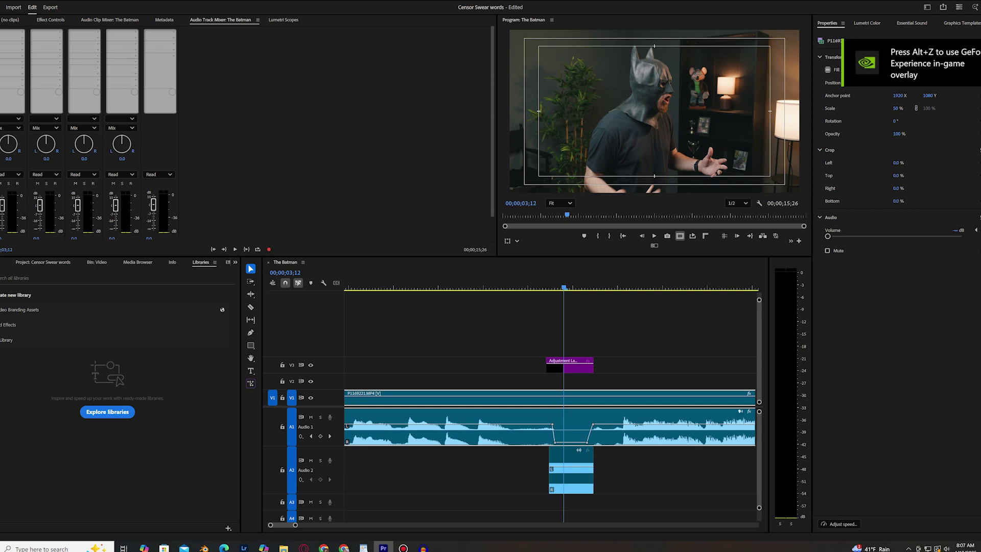
pyautogui.click(228, 262)
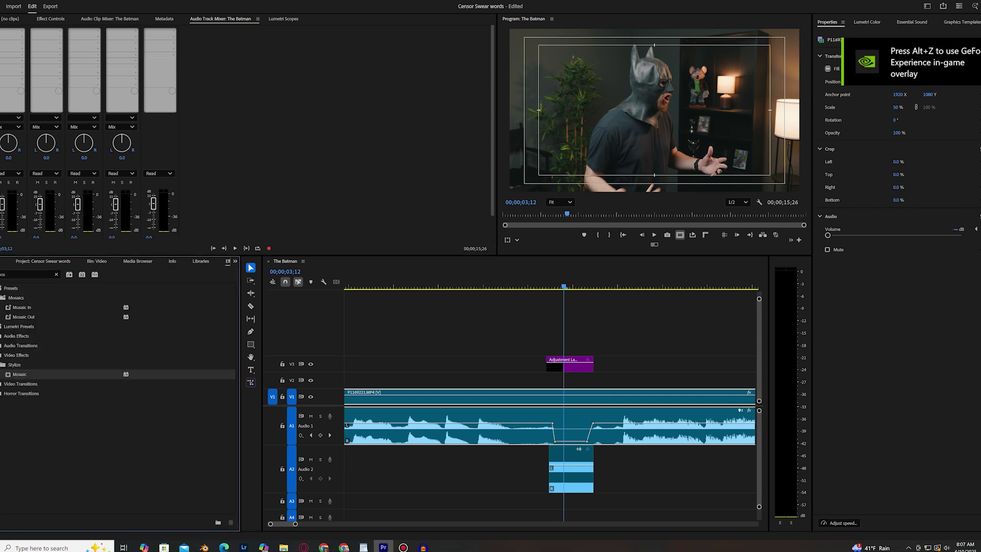
pyautogui.moveTo(20, 374); pyautogui.dragTo(579, 365)
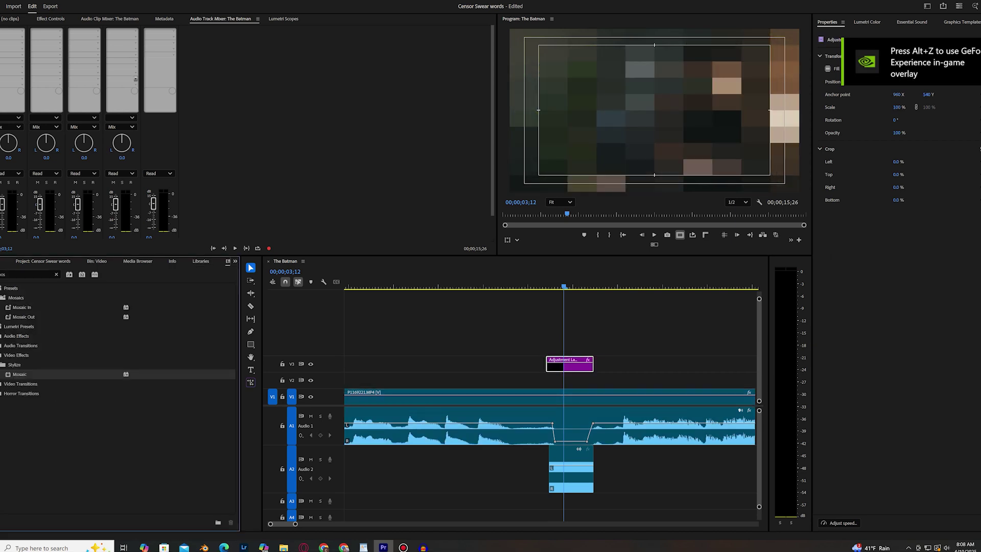
# Limit the Mosaic effect to a small ellipse mask over the mouth and set 60 horizontal and 87 vertical blocks.
pyautogui.click(51, 18)
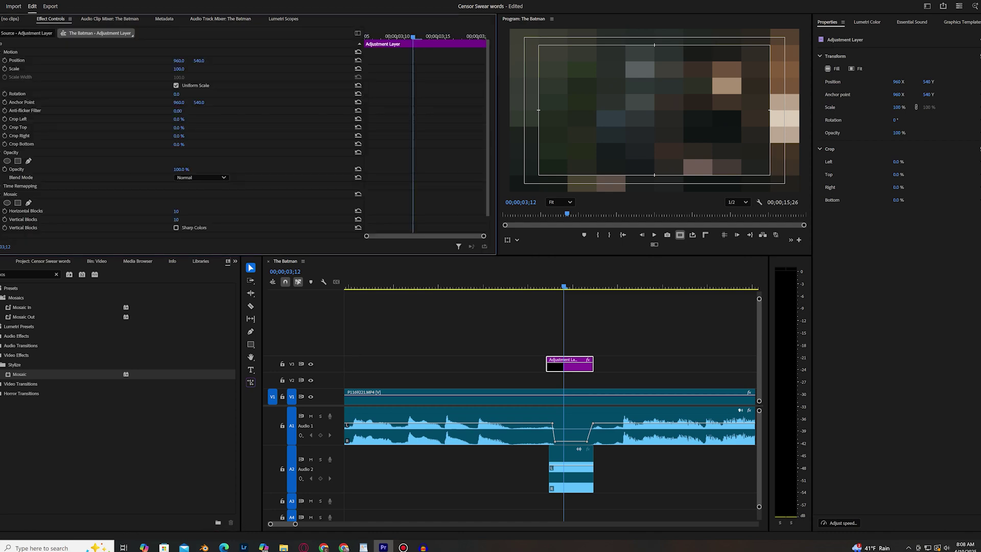
pyautogui.click(1, 52)
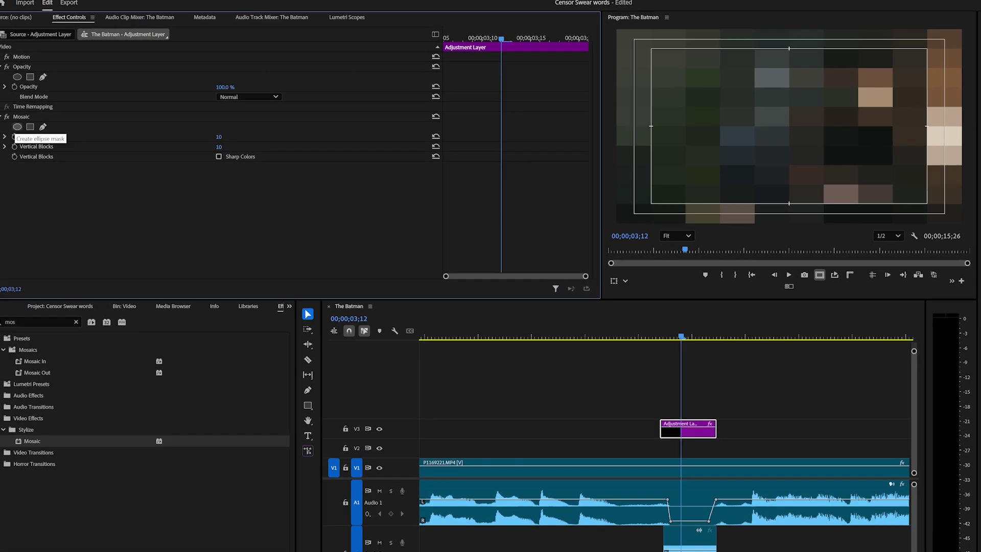
pyautogui.click(18, 127)
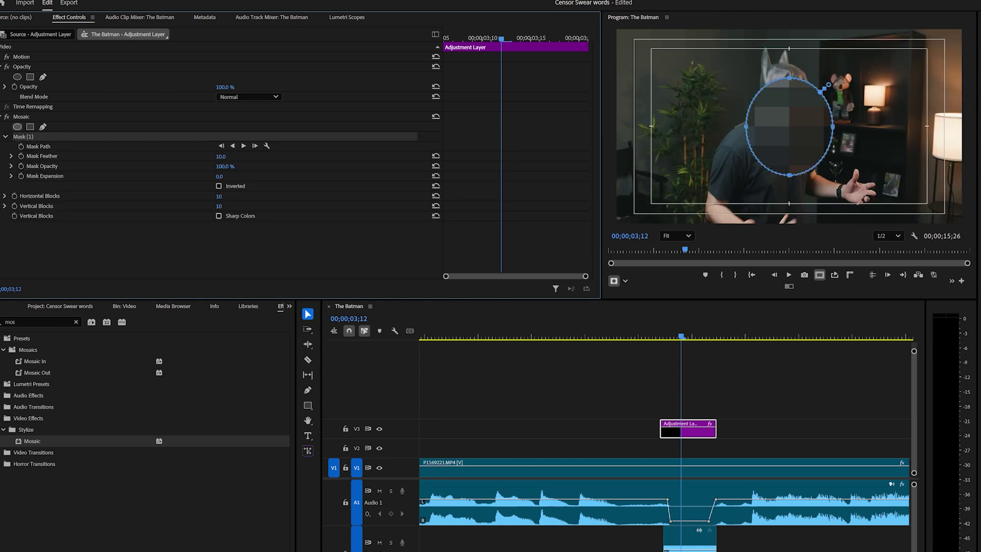
pyautogui.moveTo(789, 175); pyautogui.dragTo(804, 114)
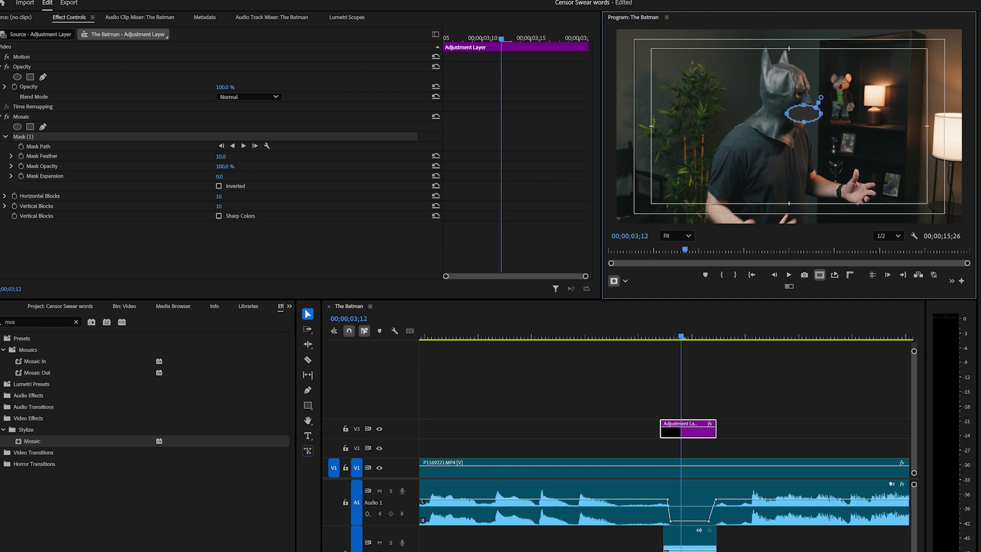
pyautogui.moveTo(219, 196); pyautogui.dragTo(238, 197)
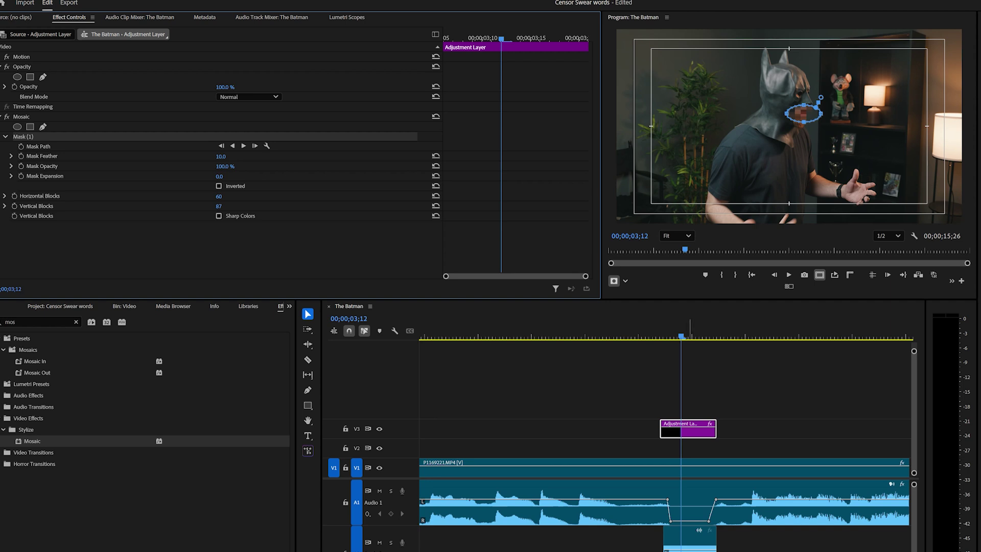
# Move the Mosaic mask over the speaker's mouth at 00;00;03;07 and turn on keyframing for its mask path.
pyautogui.moveTo(674, 330); pyautogui.dragTo(670, 329)
pyautogui.moveTo(804, 114); pyautogui.dragTo(786, 92)
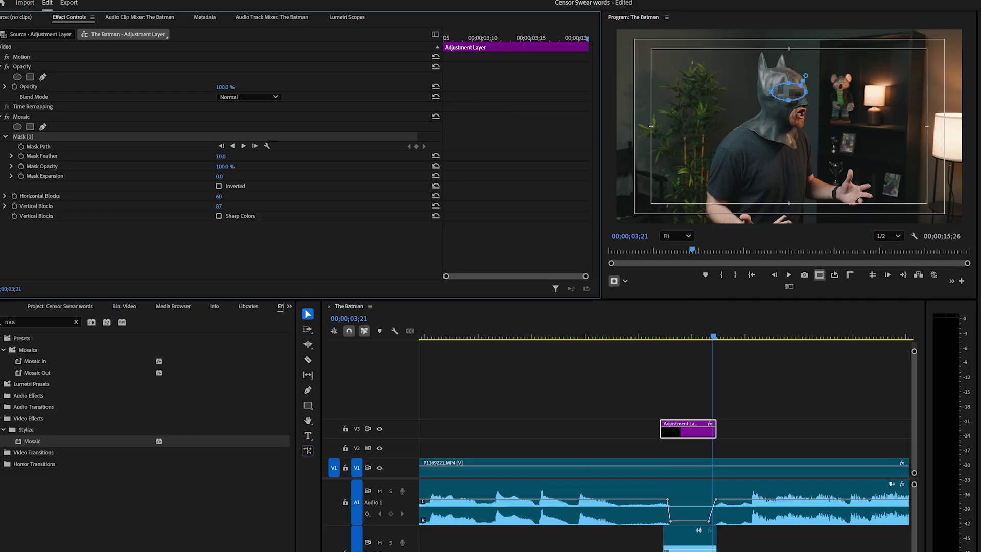
pyautogui.press('Left')
pyautogui.press('Left')
pyautogui.press('Left')
pyautogui.press('Left')
pyautogui.press('Left')
pyautogui.press('Left')
pyautogui.press('Left')
pyautogui.press('Left')
pyautogui.press('Left')
pyautogui.press('Left')
pyautogui.press('Left')
pyautogui.press('Left')
pyautogui.press('Left')
pyautogui.press('Left')
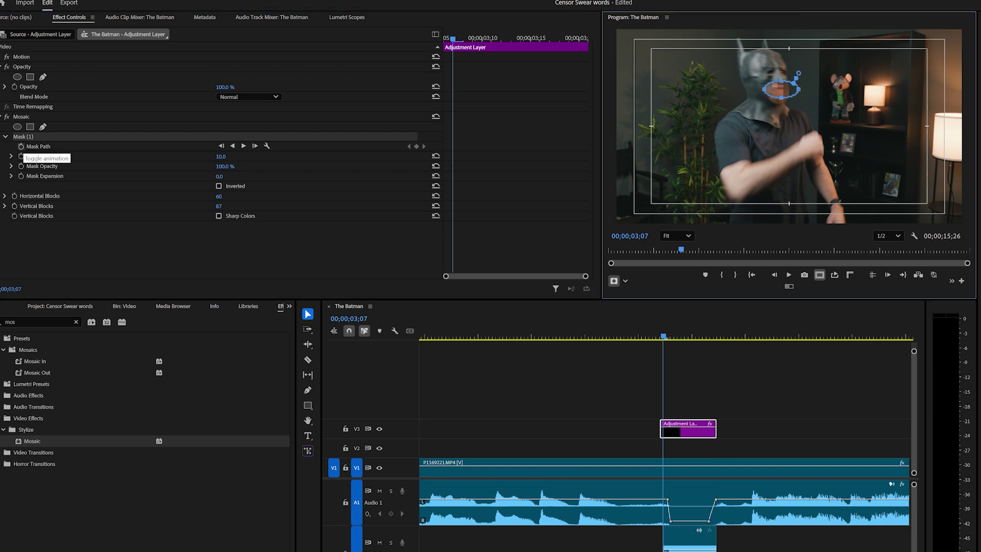
pyautogui.click(21, 147)
# Keyframe the mask path by repositioning the mask over the mouth at 00;00;03;10, 00;00;03;15 and near the adjustment layer's end.
pyautogui.press('Right')
pyautogui.press('Right')
pyautogui.press('Right')
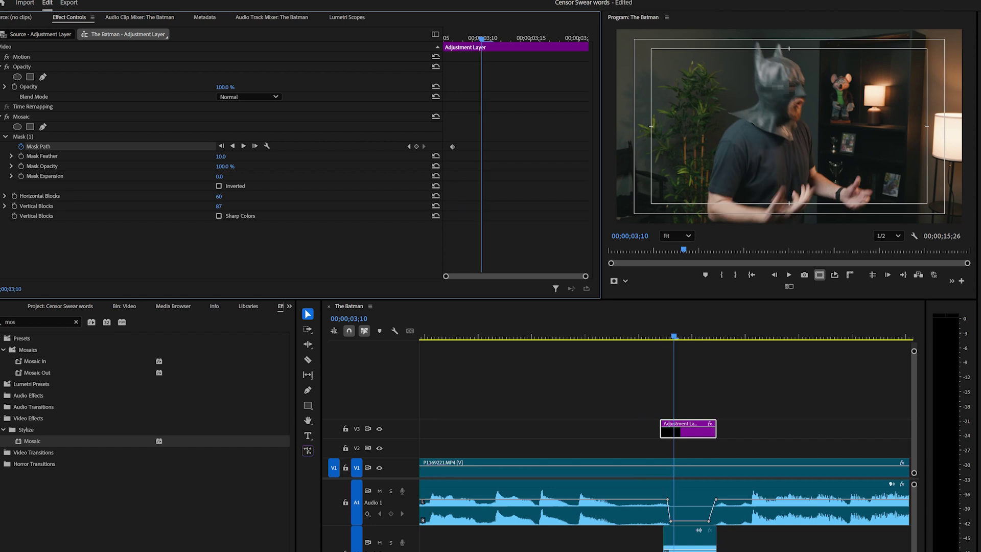
pyautogui.click(23, 137)
pyautogui.moveTo(781, 89); pyautogui.dragTo(800, 106)
pyautogui.moveTo(482, 39); pyautogui.dragTo(530, 38)
pyautogui.moveTo(800, 104); pyautogui.dragTo(806, 114)
pyautogui.click(574, 38)
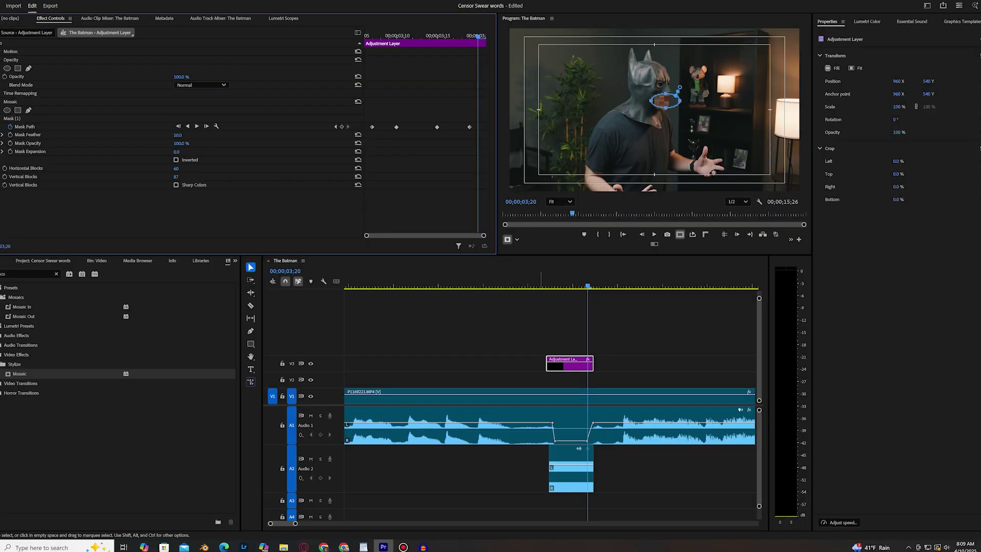
# Play the sequence from before the bleep to review the animated mosaic over the mouth.
pyautogui.click(493, 283)
pyautogui.press('space')
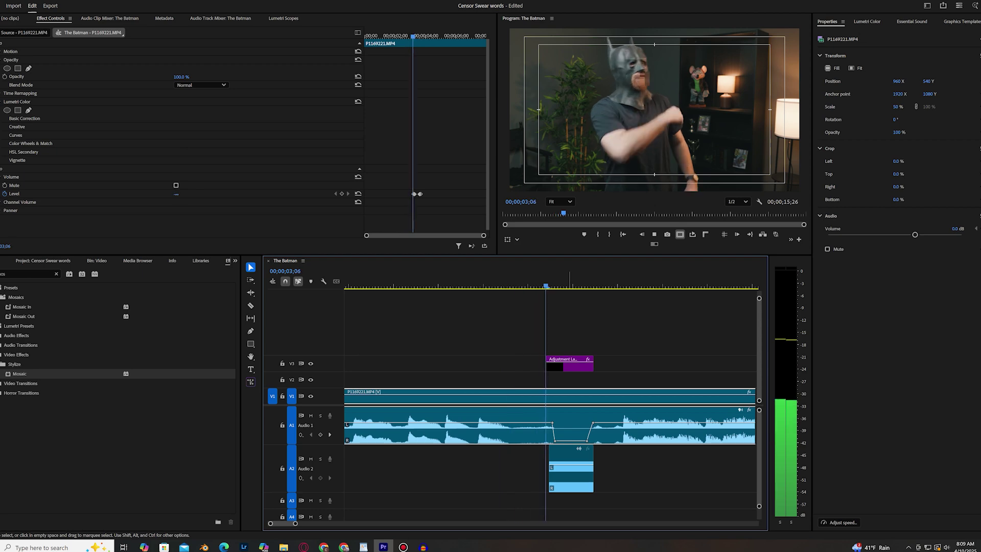
pyautogui.press('space')
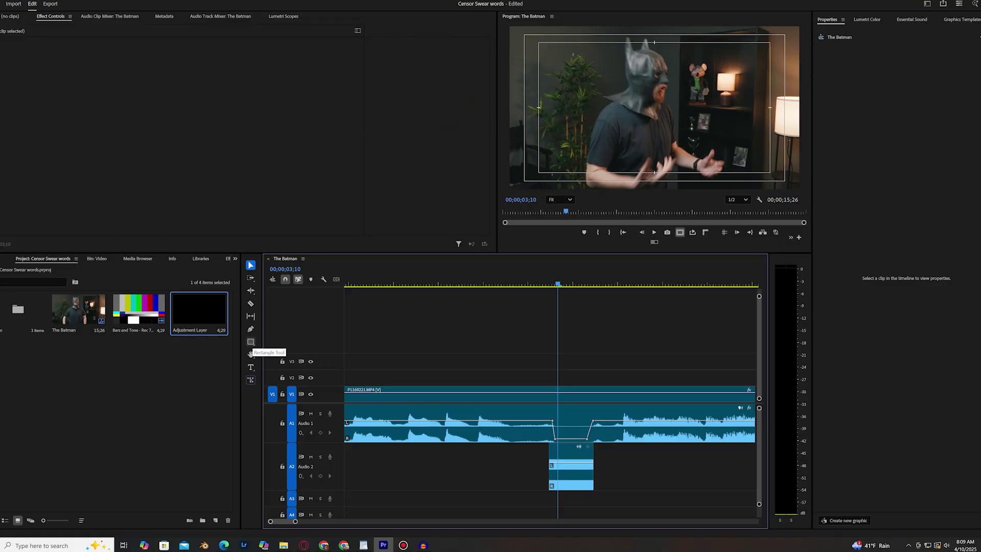
# Draw a black rectangle about 201 x 77 over the mouth at 00;00;03;10 and trim its graphic clip to the bleep's length.
pyautogui.click(250, 350)
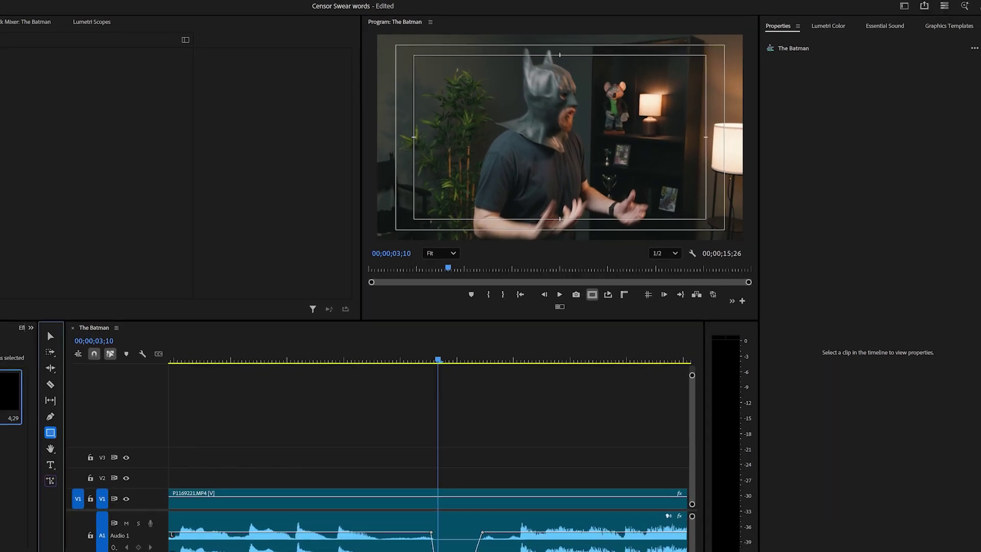
pyautogui.moveTo(648, 86); pyautogui.dragTo(674, 95)
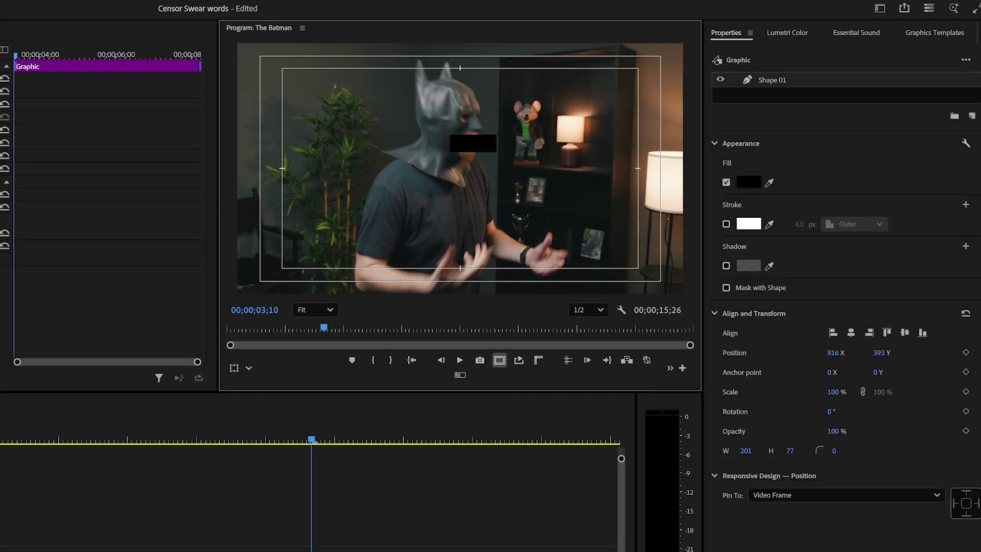
pyautogui.moveTo(359, 551); pyautogui.dragTo(345, 551)
pyautogui.press('c')
pyautogui.click(367, 551)
pyautogui.click(406, 551)
pyautogui.press('Delete')
pyautogui.click(328, 551)
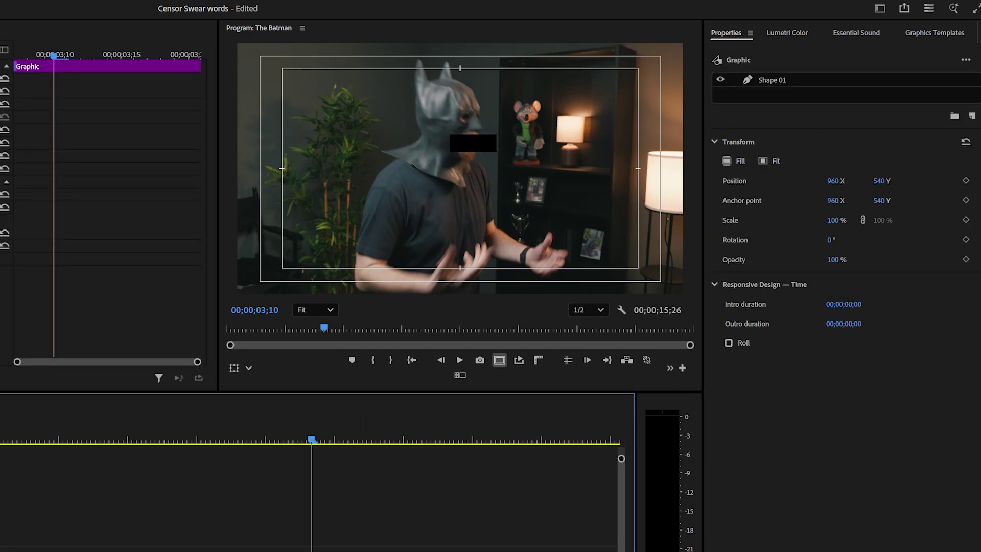
# Set the rectangle graphic's vertical position to 536.
pyautogui.moveTo(879, 182); pyautogui.dragTo(871, 181)
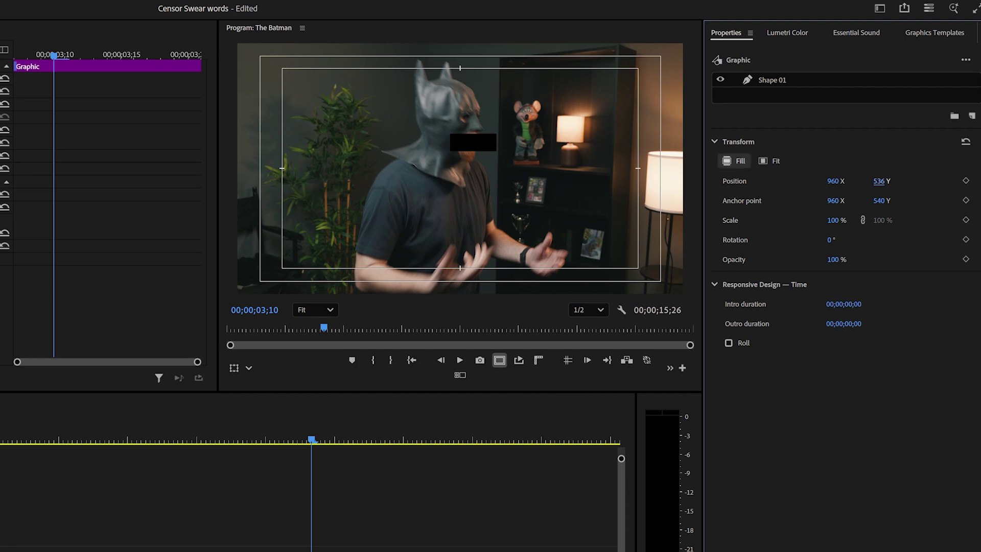
pyautogui.click(26, 1)
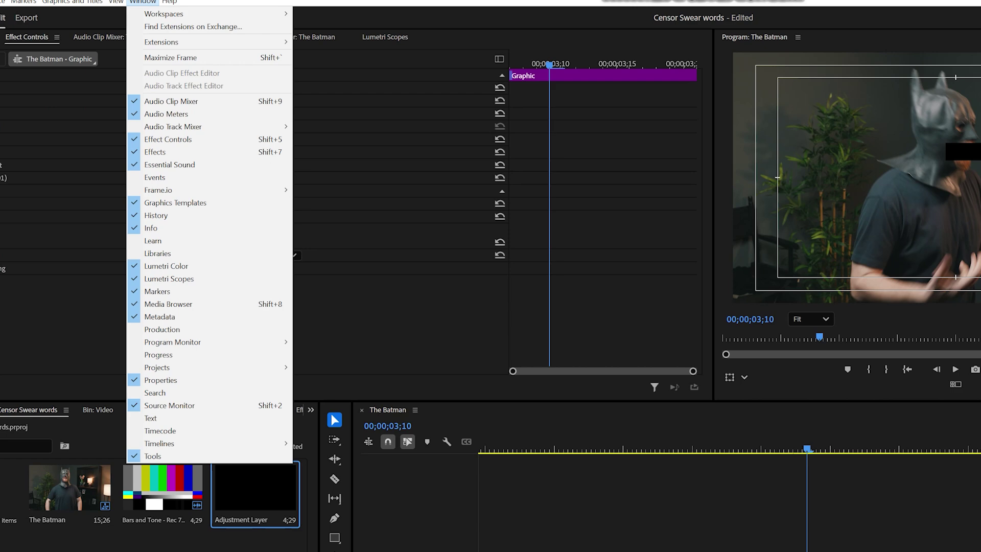
pyautogui.press('Escape')
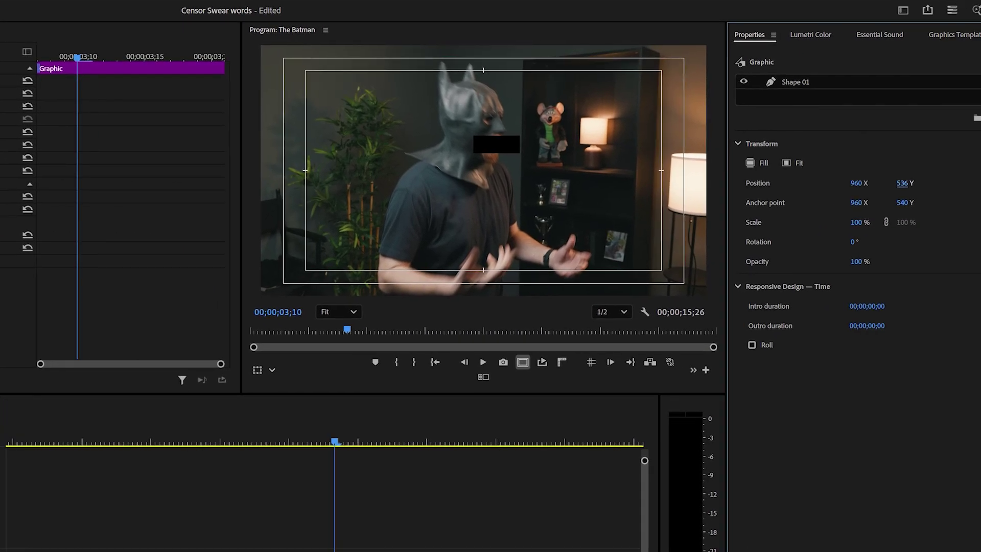
# Add a text layer reading "$#*%" to the rectangle's graphic.
pyautogui.click(964, 117)
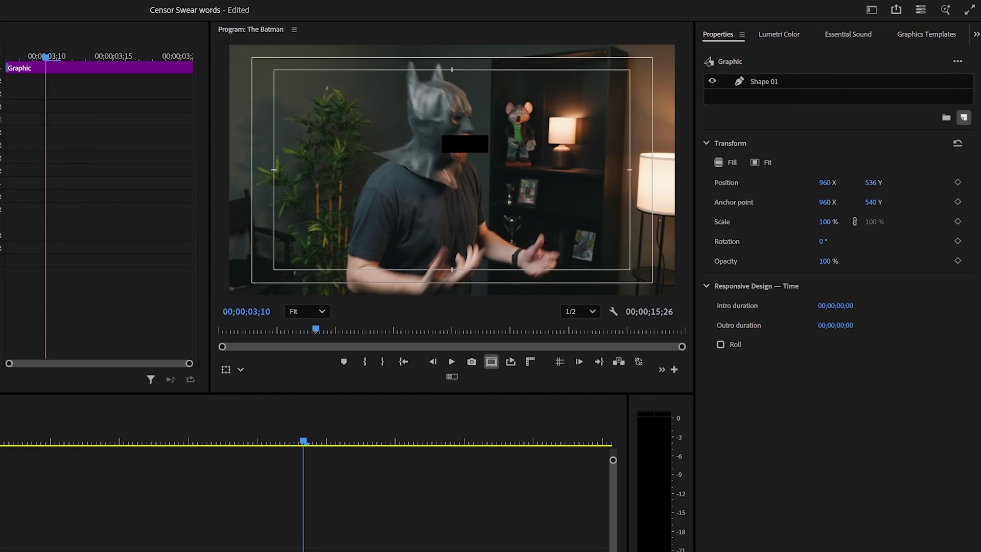
pyautogui.click(935, 137)
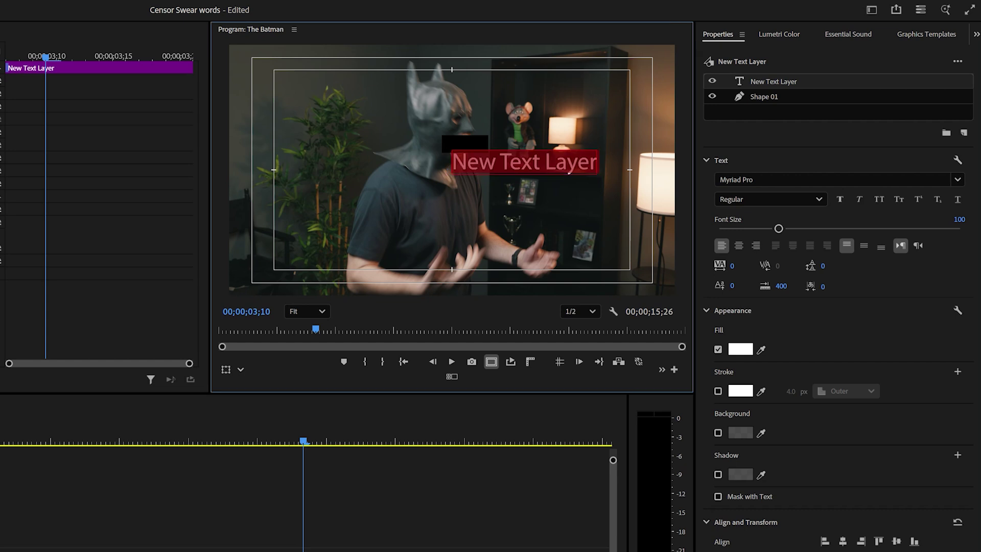
pyautogui.write('$')
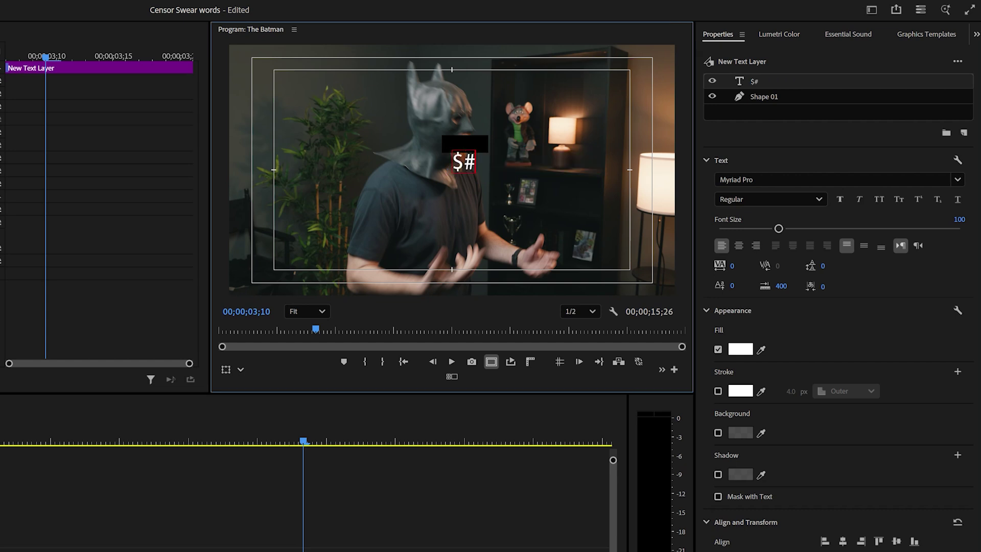
pyautogui.write('#*')
pyautogui.write('%')
pyautogui.hotkey('ctrl', 'a')
# Set the "$#*%" text to Montserrat Bold at font size 73.
pyautogui.click(832, 180)
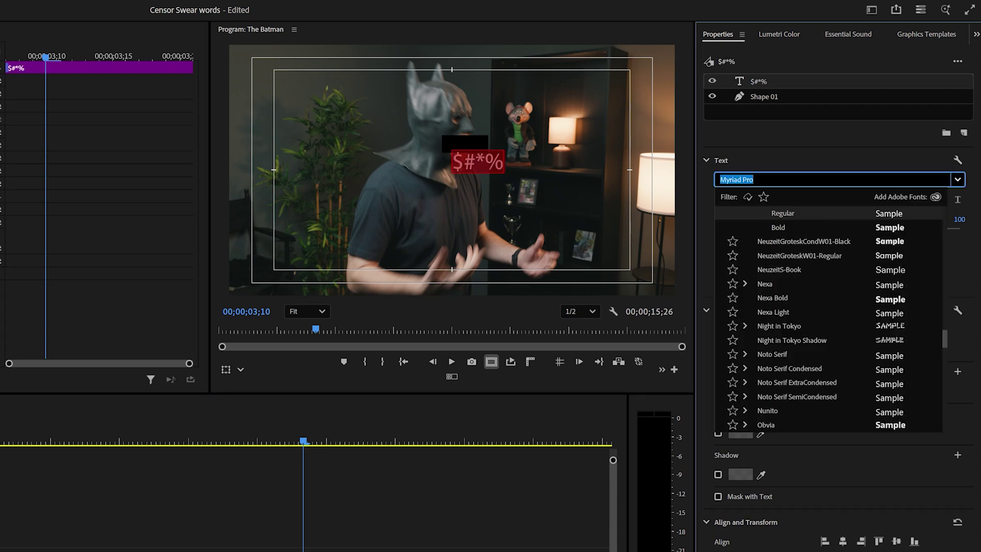
pyautogui.write('mont')
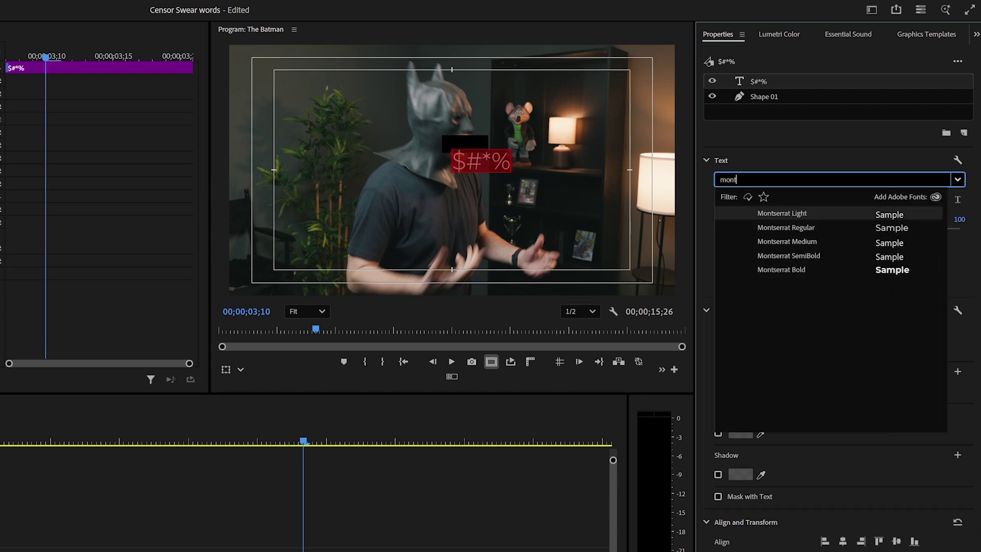
pyautogui.press('Down')
pyautogui.press('Down')
pyautogui.press('Down')
pyautogui.press('Down')
pyautogui.press('Return')
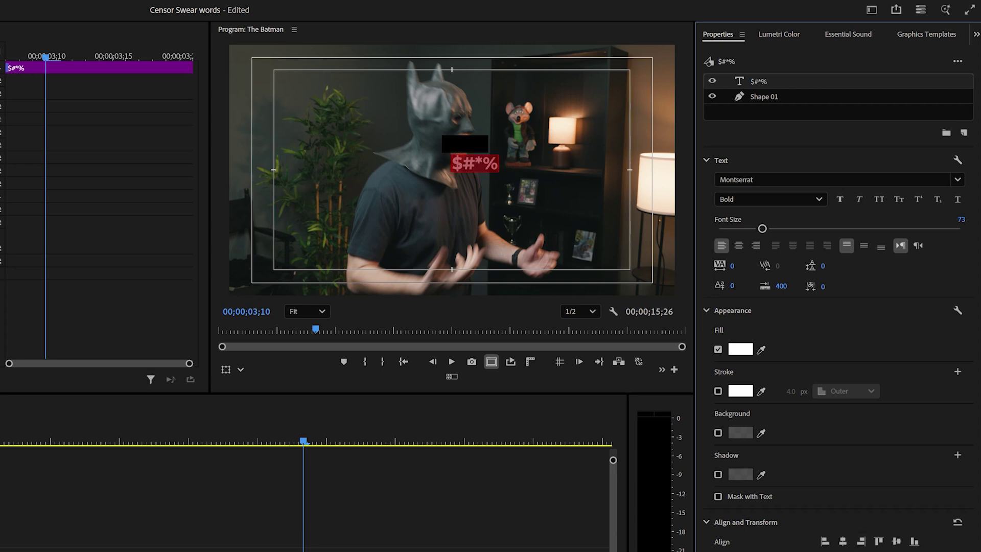
# Center the "$#*%" text on the black rectangle and reduce its font size to 61.
pyautogui.click(764, 97)
pyautogui.click(759, 82)
pyautogui.press('v')
pyautogui.moveTo(475, 163); pyautogui.dragTo(463, 147)
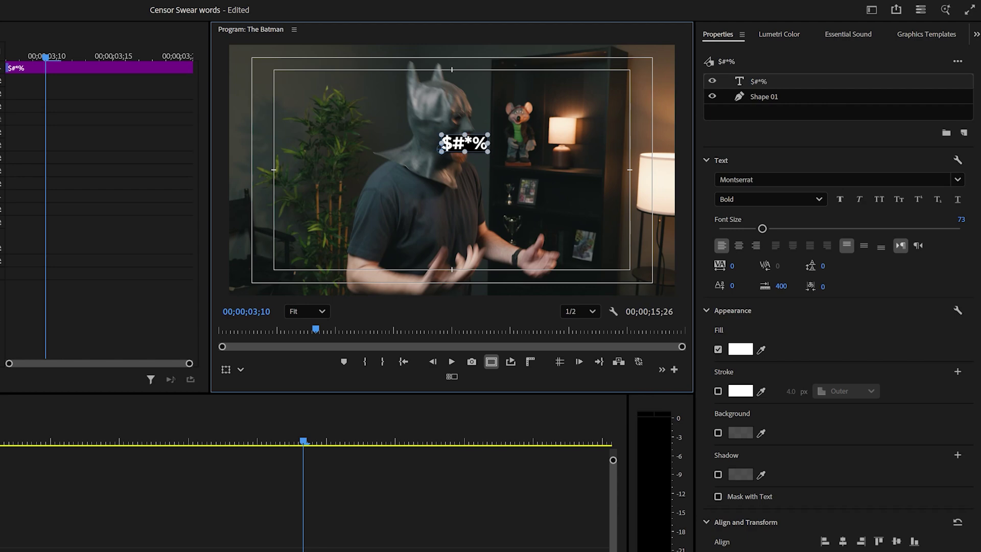
pyautogui.moveTo(762, 229); pyautogui.dragTo(759, 228)
pyautogui.moveTo(758, 229); pyautogui.dragTo(755, 228)
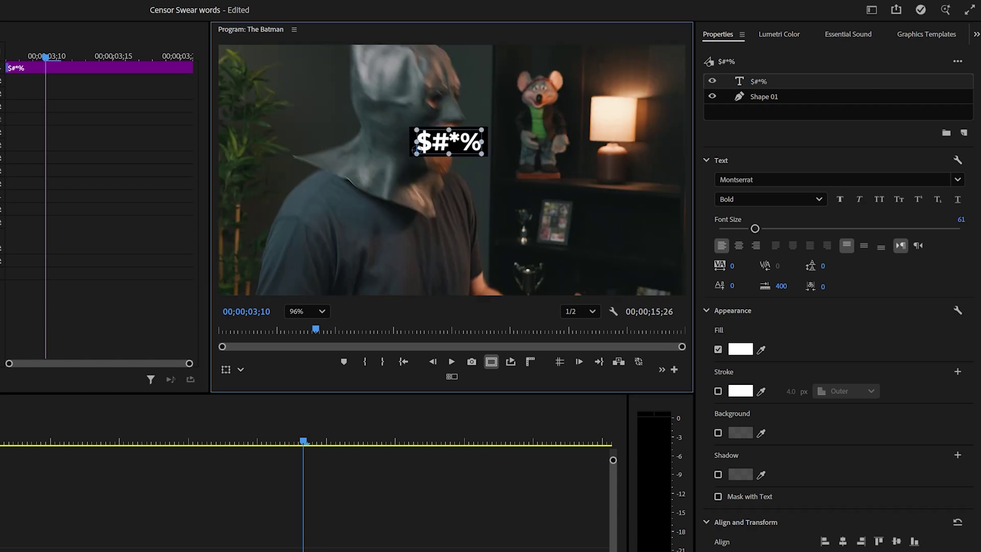
# Animate the whole censor graphic's position with keyframes from 00;00;03;08 onward so it follows the mouth.
pyautogui.click(305, 429)
pyautogui.press('Left')
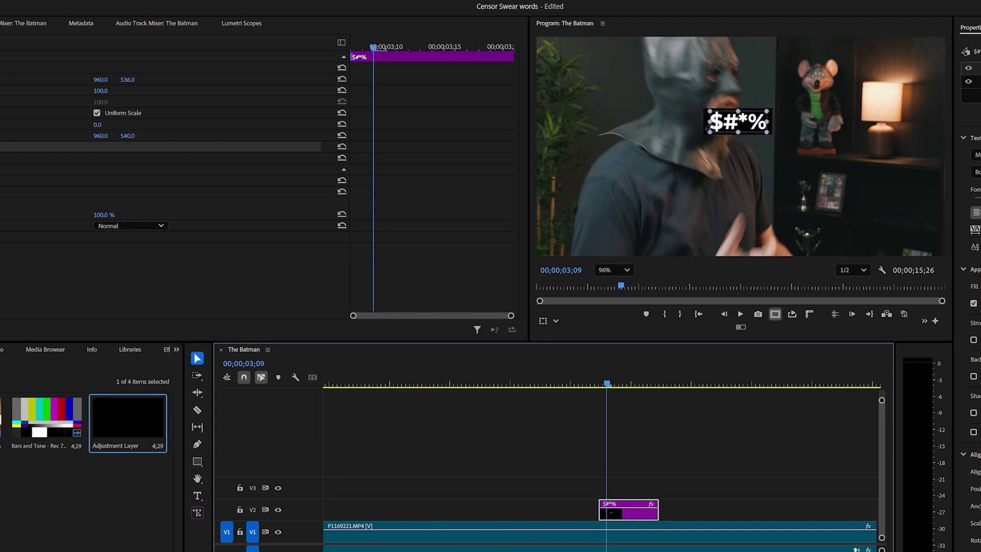
pyautogui.click(719, 159)
pyautogui.moveTo(719, 159); pyautogui.dragTo(718, 143)
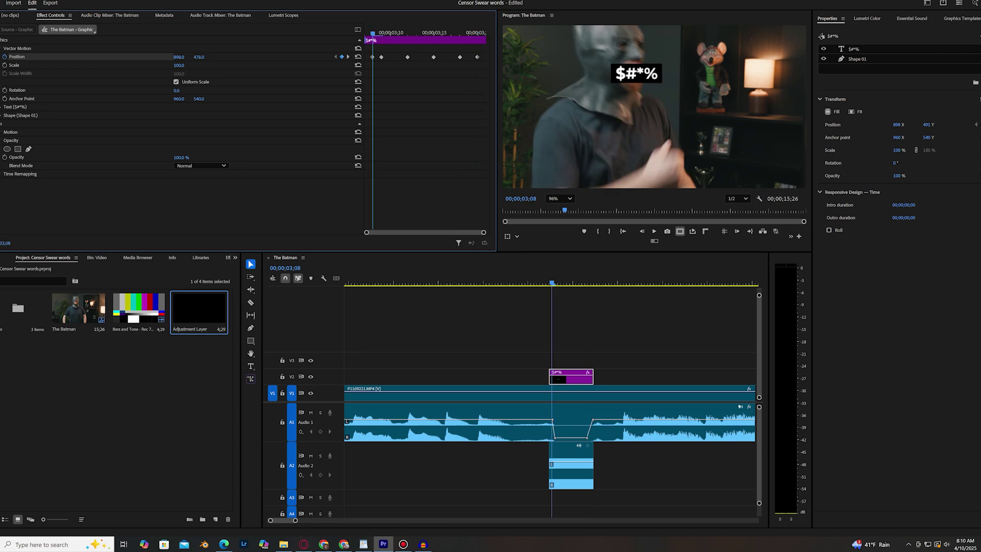
# Set the program view to Fit and play the sequence from 00;00;02;17 to review the moving censor bar.
pyautogui.click(591, 327)
pyautogui.click(560, 199)
pyautogui.click(558, 209)
pyautogui.moveTo(550, 282); pyautogui.dragTo(489, 282)
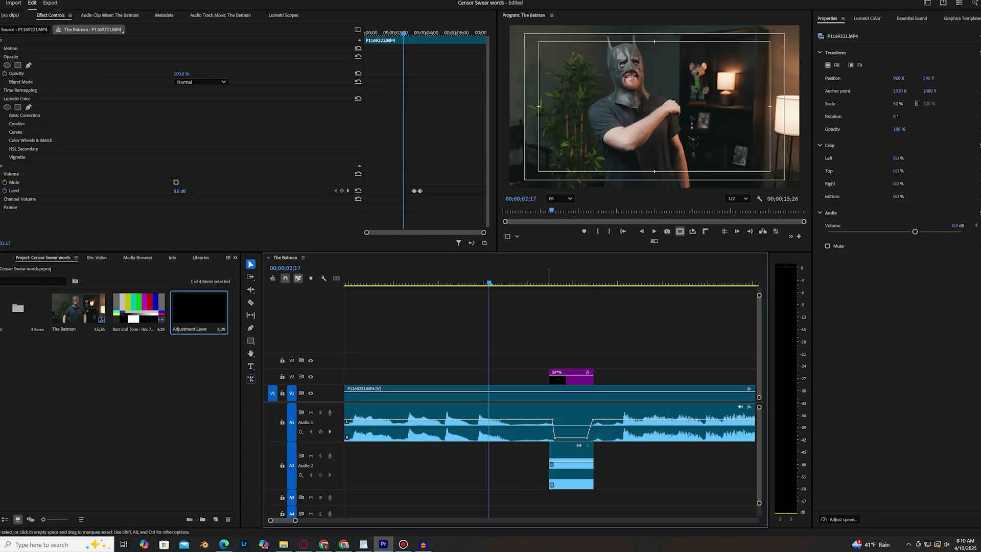
pyautogui.press('space')
pyautogui.press('space')
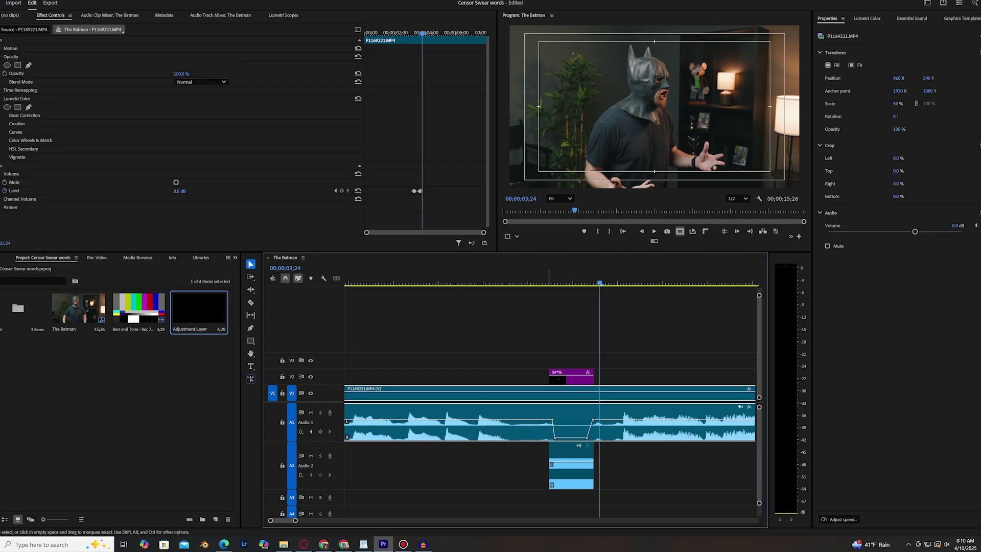